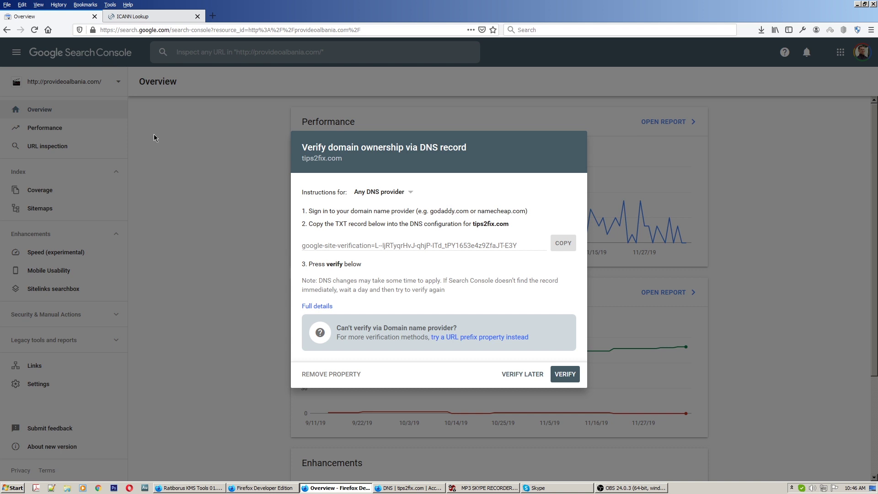
# Step: Postpone verification and switch Search Console to the unverified tips2fix.com property
pyautogui.click(520, 376)
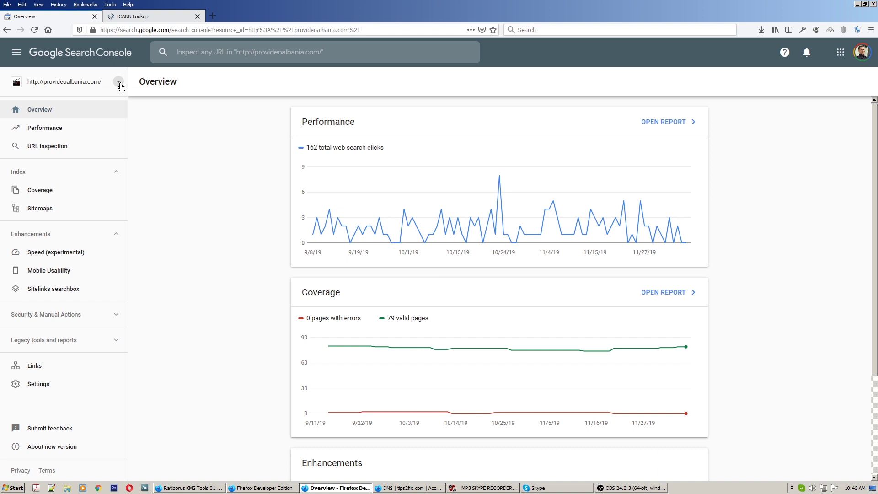
pyautogui.click(117, 83)
pyautogui.click(64, 322)
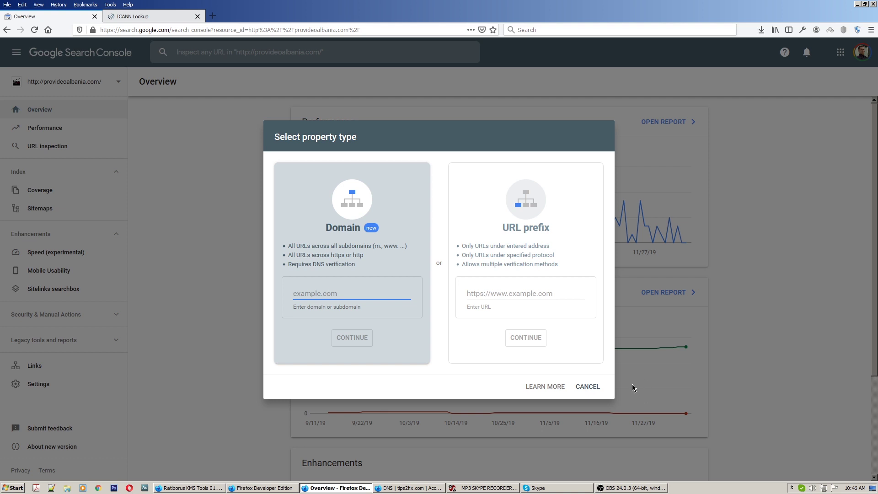
pyautogui.click(588, 387)
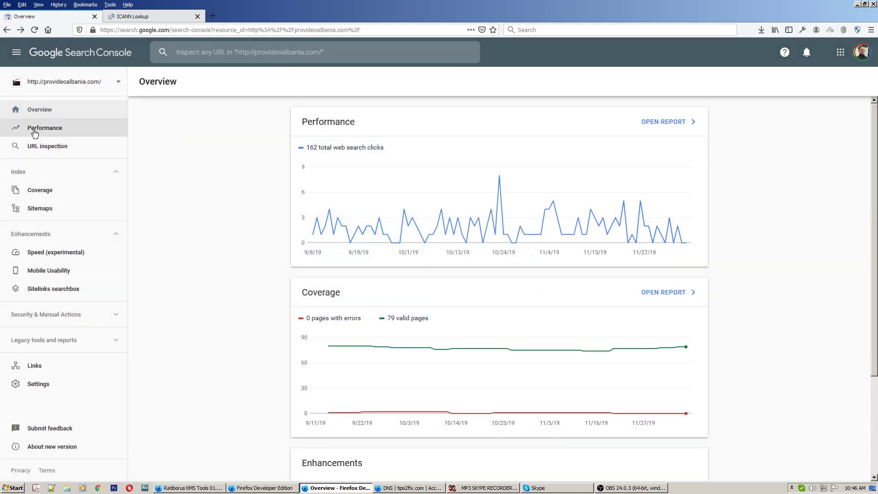
pyautogui.click(72, 80)
pyautogui.scroll(-2, 64, 266)
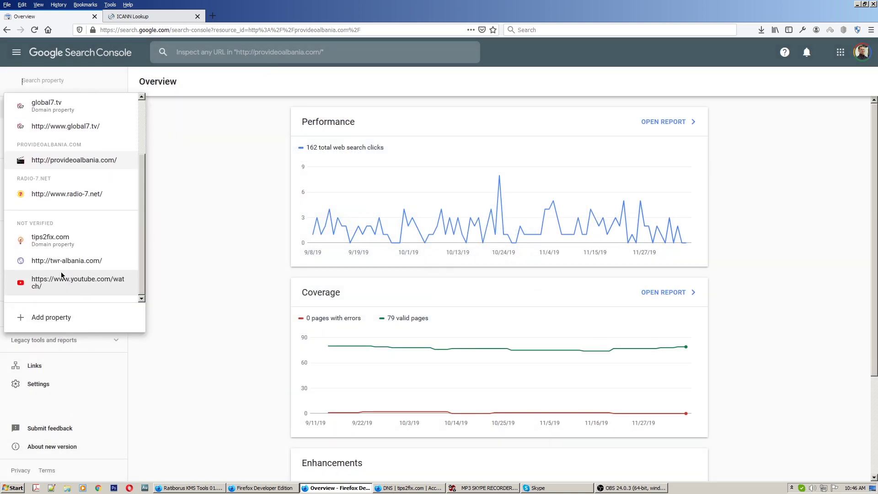
pyautogui.click(53, 240)
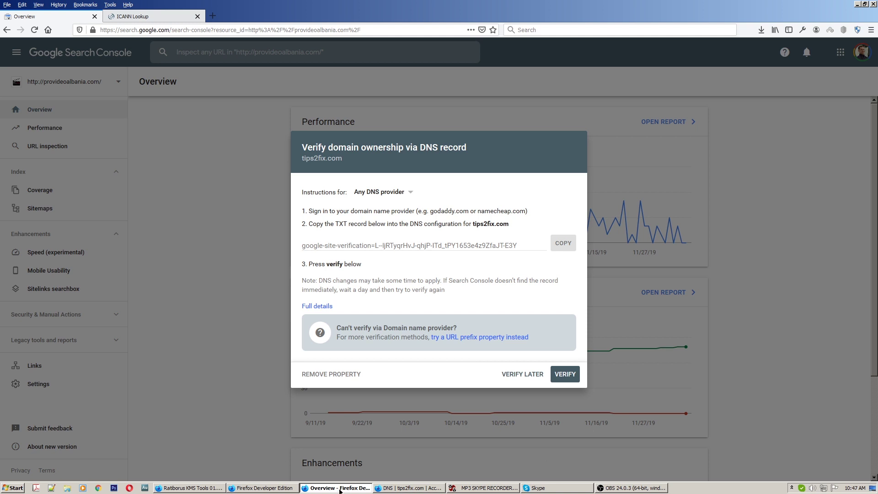
# Step: Check the lisa and phil Cloudflare nameservers and Advanced DNS on Namecheap's tips2fix.com page
pyautogui.click(407, 490)
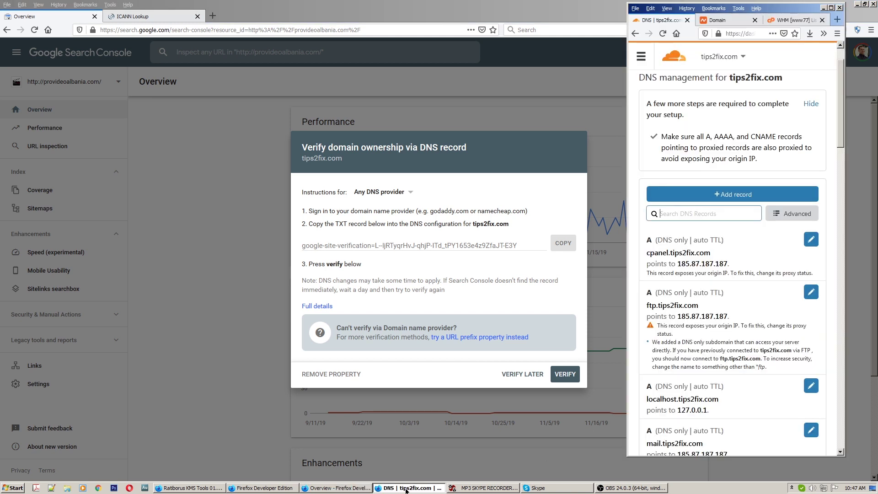
pyautogui.click(831, 7)
pyautogui.moveTo(146, 15); pyautogui.dragTo(46, 16)
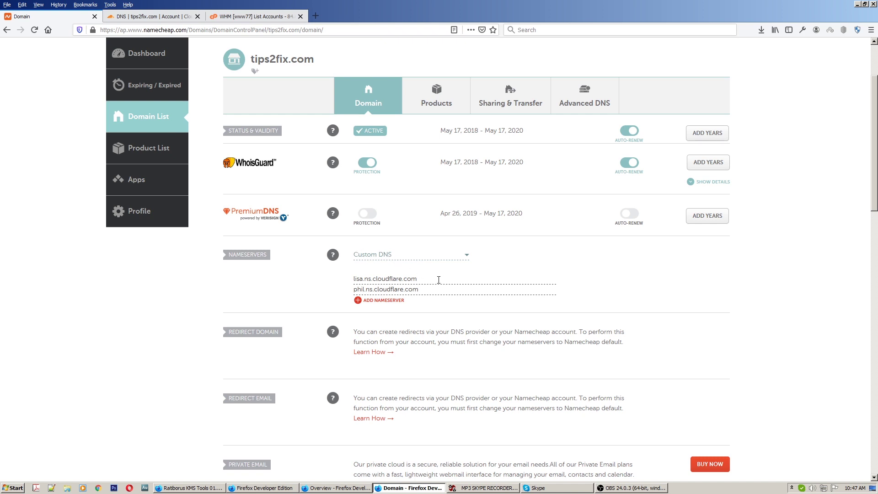
pyautogui.moveTo(438, 280); pyautogui.dragTo(353, 279)
pyautogui.moveTo(432, 290); pyautogui.dragTo(354, 289)
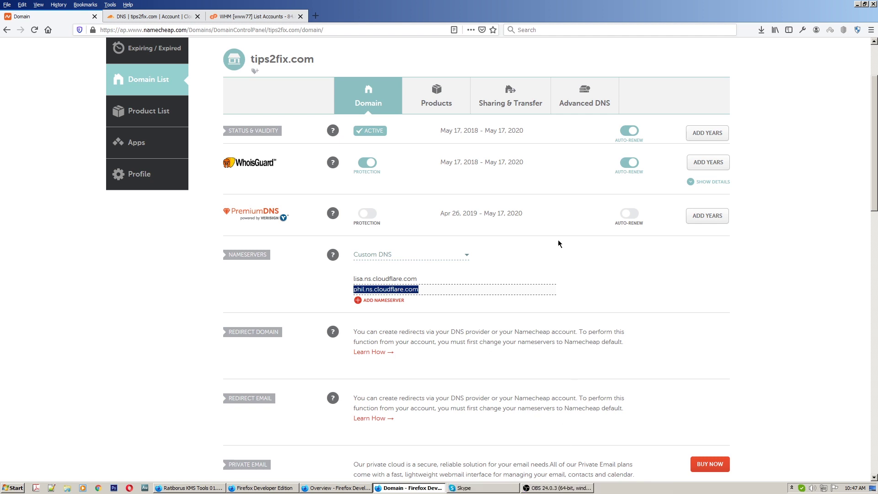
pyautogui.scroll(2, 529, 254)
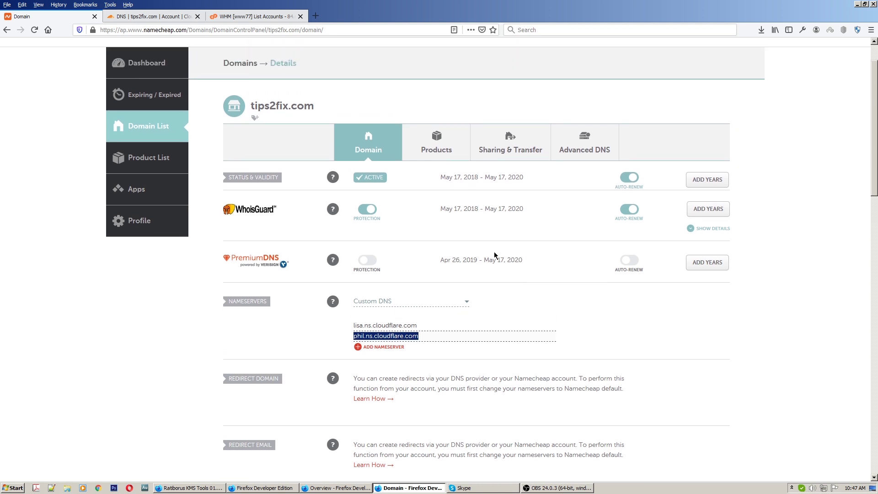
pyautogui.scroll(2, 498, 254)
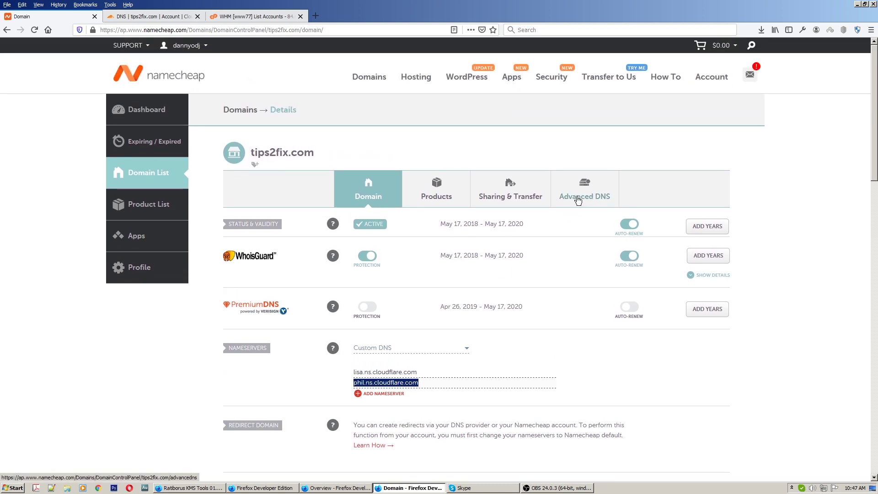
pyautogui.click(578, 200)
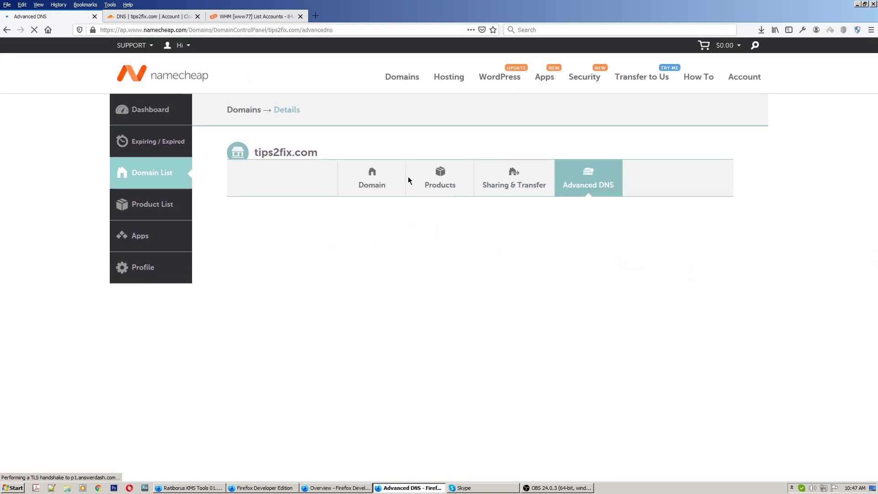
pyautogui.click(380, 183)
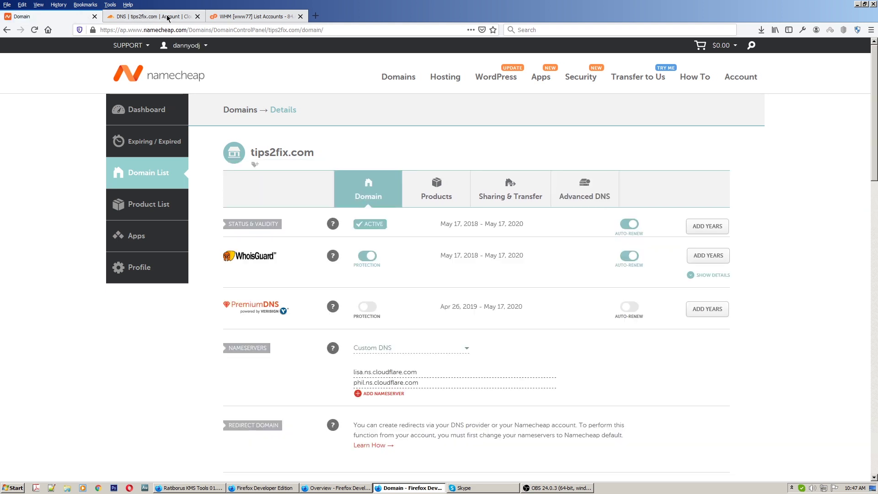
# Step: Copy the google-site-verification TXT value from Search Console and return to cPanel
pyautogui.click(247, 13)
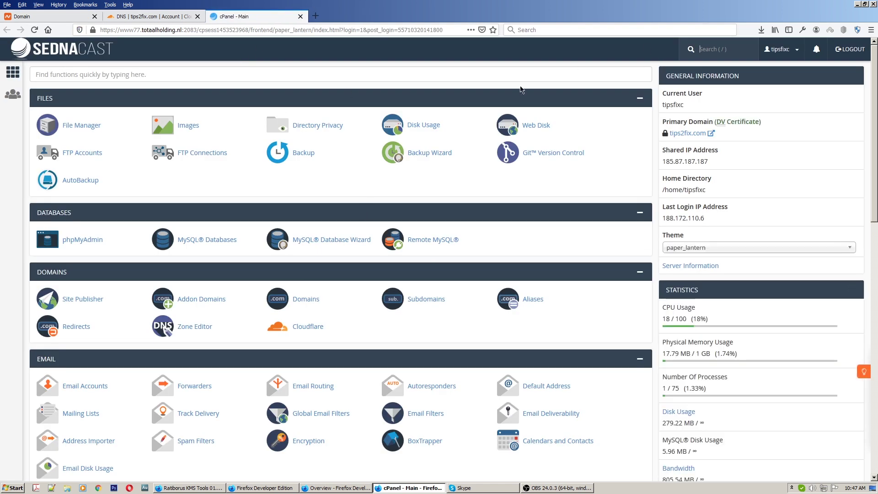
pyautogui.click(858, 4)
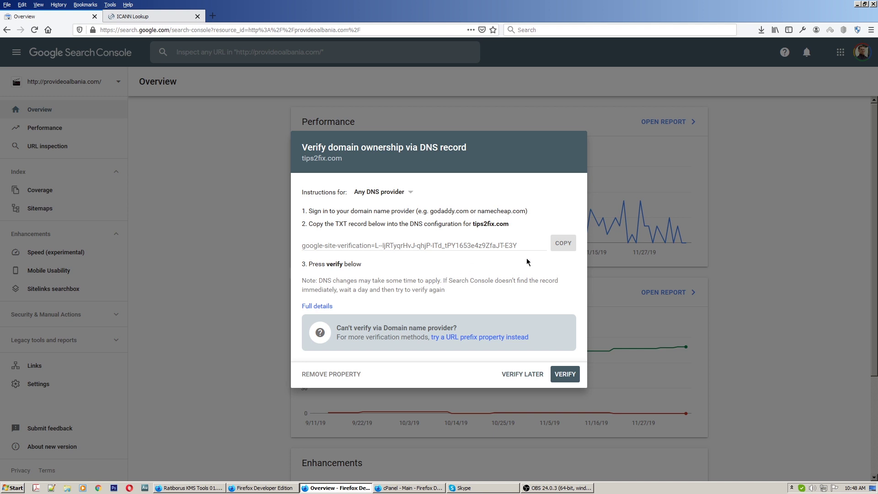
pyautogui.moveTo(526, 247); pyautogui.dragTo(286, 248)
pyautogui.click(560, 245)
pyautogui.click(392, 488)
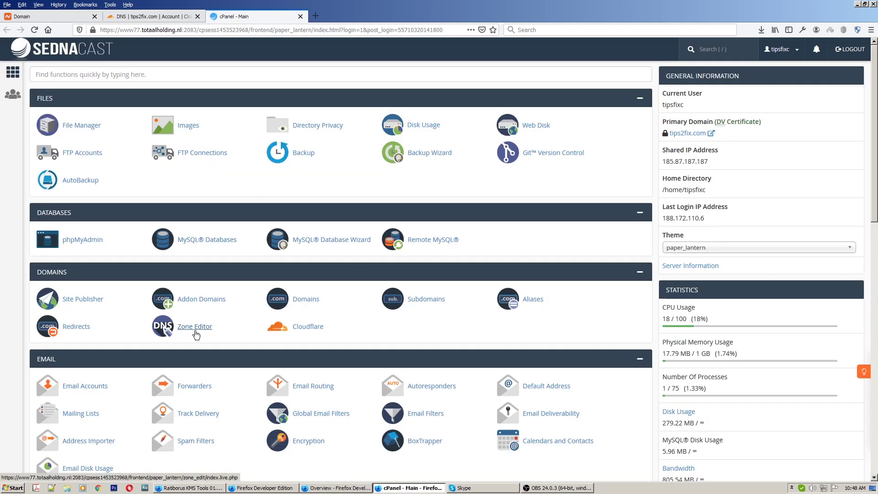
# Step: Open the Zone Editor for tips2fix.com and start a new TXT record row
pyautogui.click(195, 330)
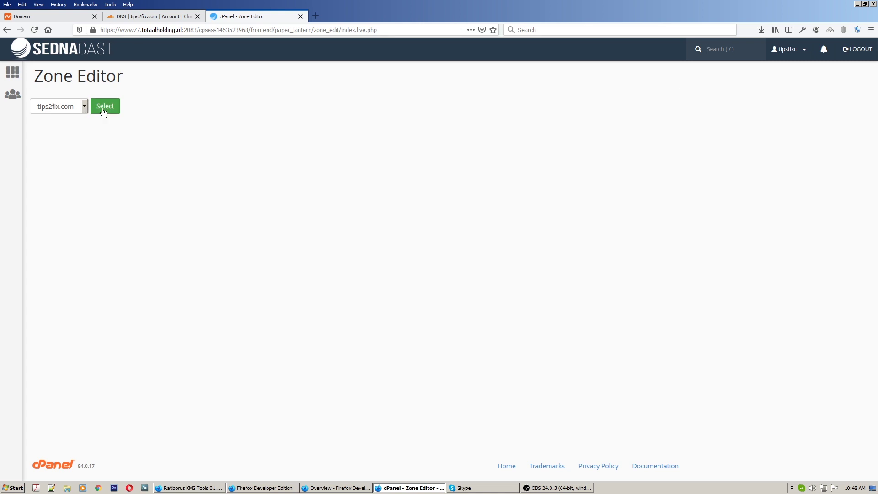
pyautogui.click(103, 107)
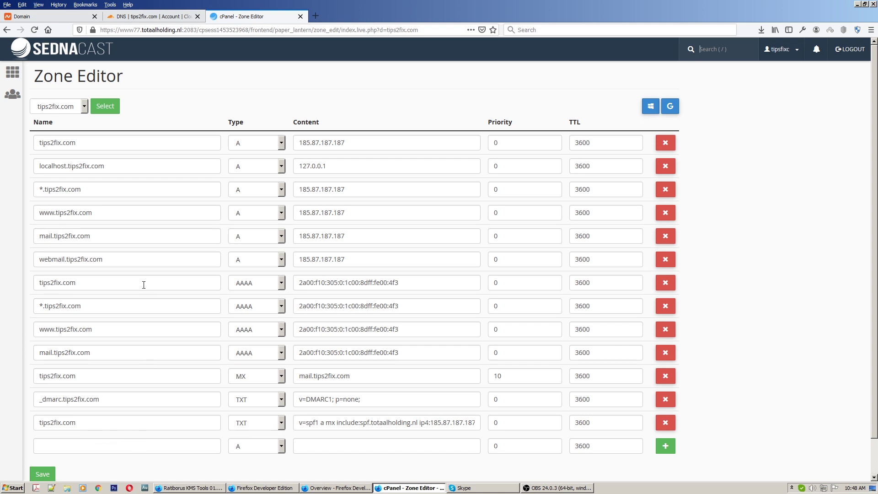
pyautogui.scroll(-1, 220, 255)
pyautogui.scroll(1, 212, 295)
pyautogui.scroll(-1, 213, 295)
pyautogui.click(158, 409)
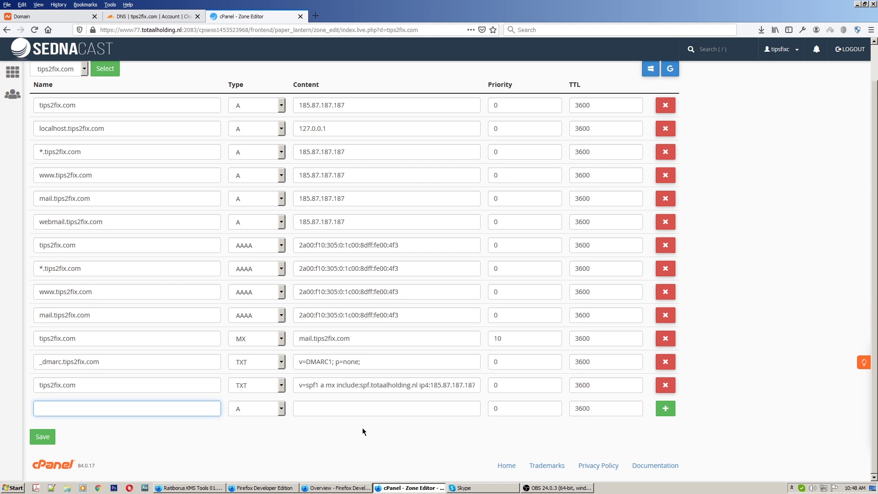
pyautogui.click(277, 413)
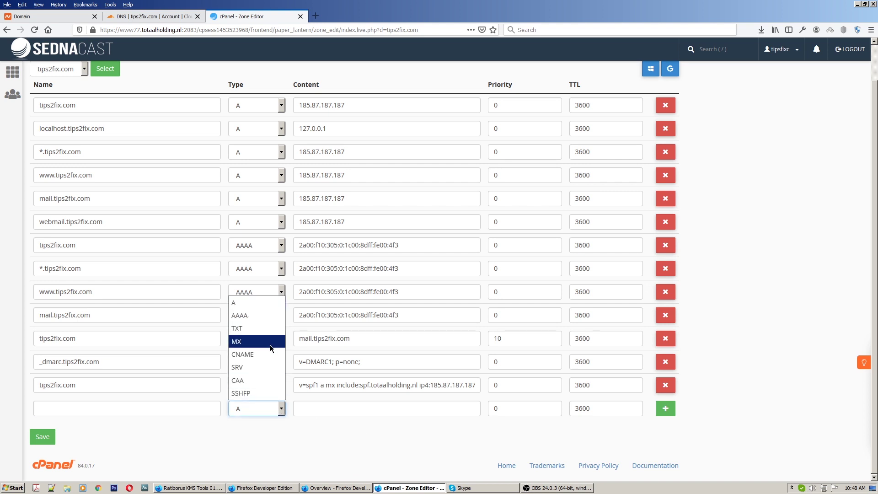
pyautogui.click(271, 328)
# Step: Paste the verification value as content, name the record tips2fix.com, and save it
pyautogui.click(330, 407)
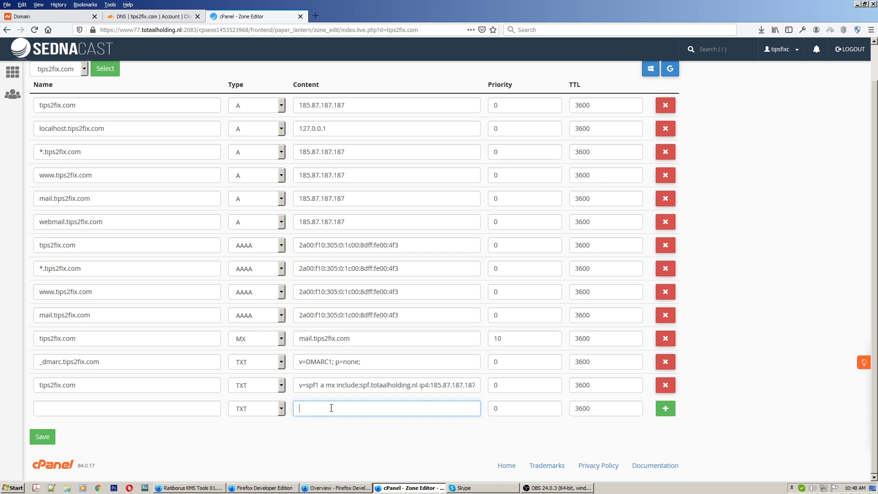
pyautogui.rightClick(331, 408)
pyautogui.click(363, 351)
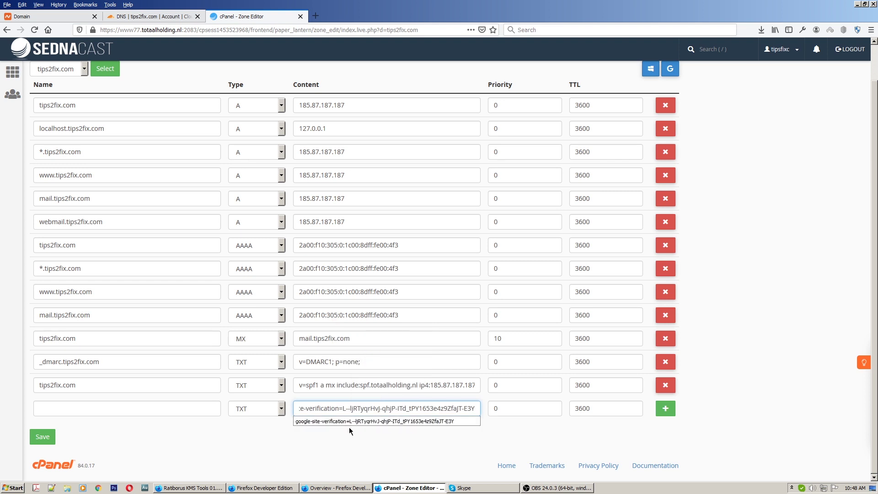
pyautogui.click(545, 438)
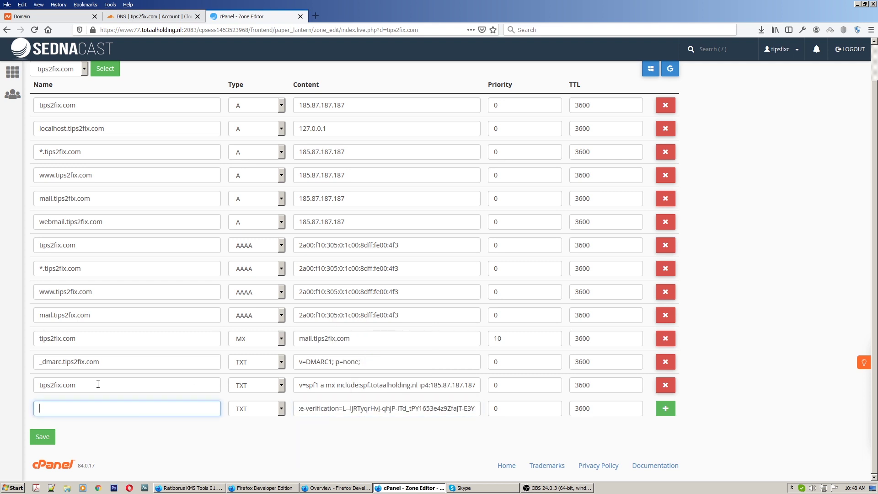
pyautogui.write('ti')
pyautogui.click(55, 422)
pyautogui.click(43, 437)
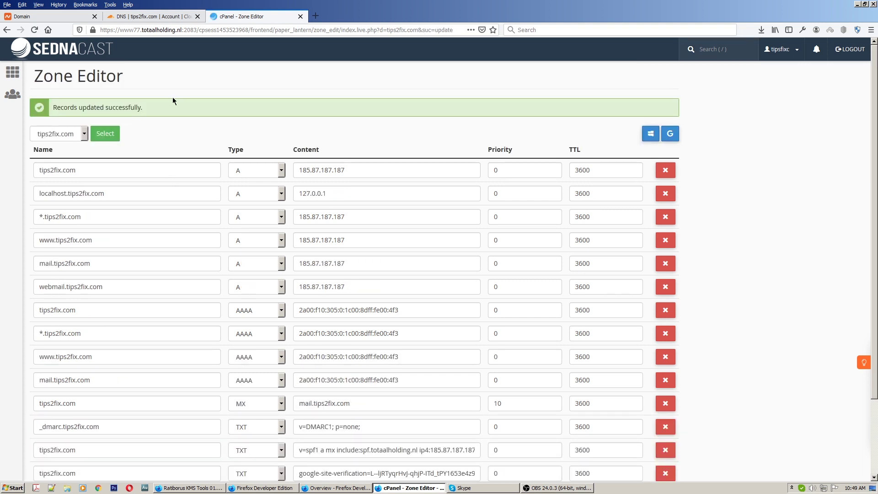
pyautogui.scroll(-3, 162, 169)
# Step: Go to Cloudflare's tips2fix.com Overview, then back to its DNS records list
pyautogui.click(141, 16)
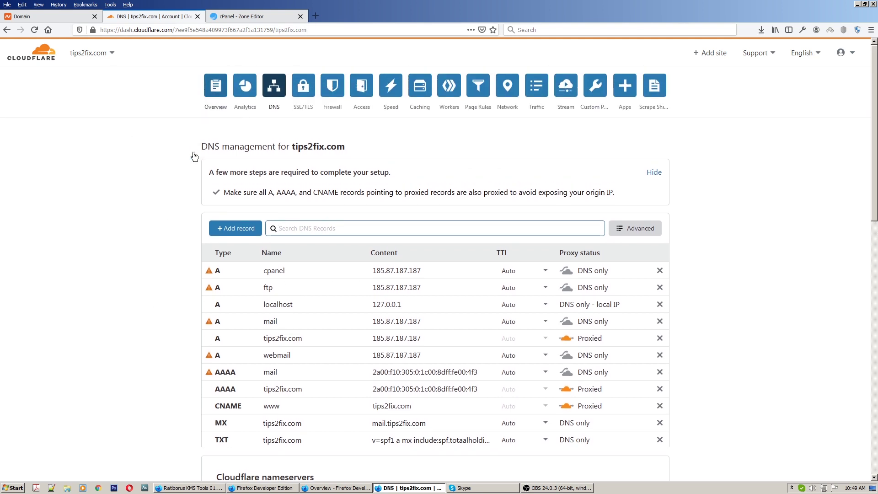
pyautogui.scroll(1, 123, 197)
pyautogui.click(209, 88)
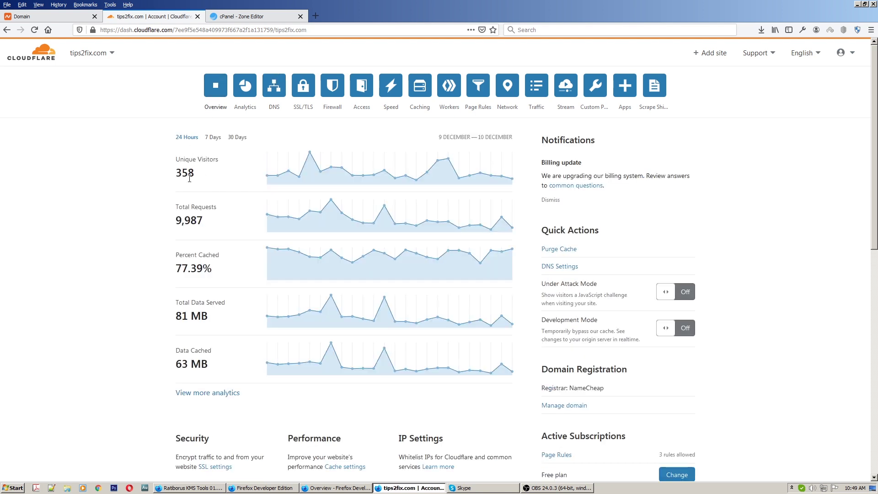
pyautogui.scroll(-3, 230, 149)
pyautogui.scroll(3, 233, 146)
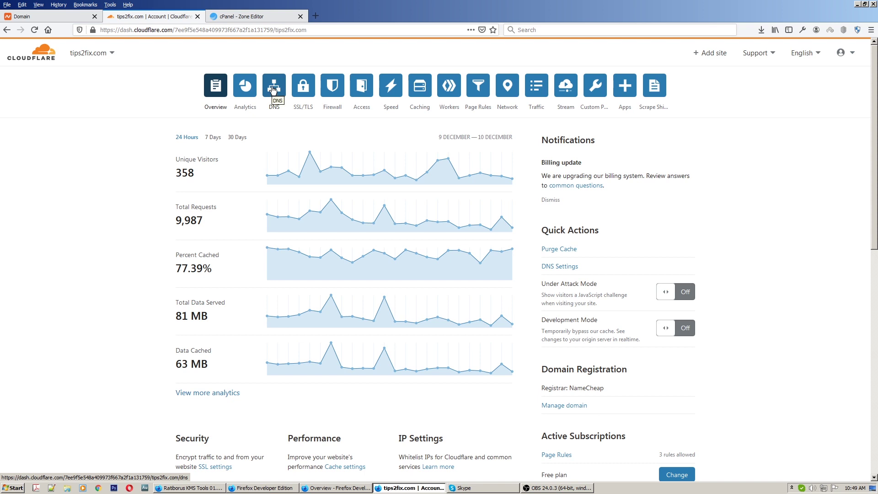
pyautogui.click(273, 90)
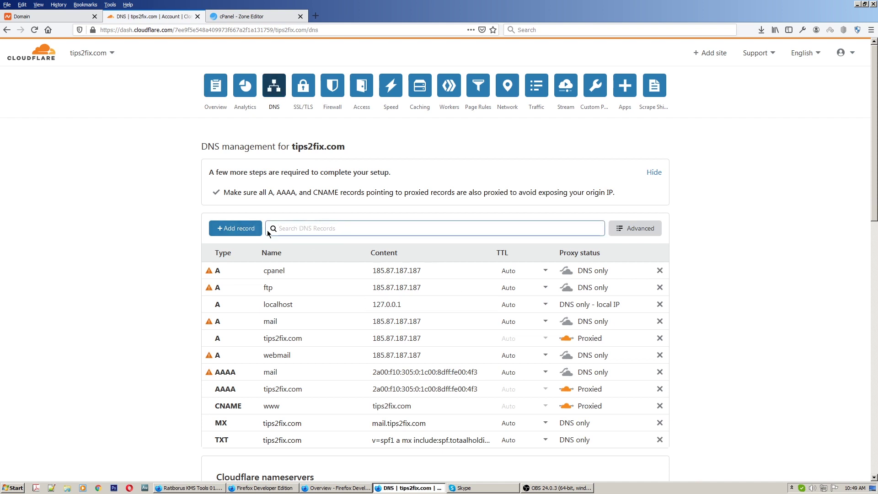
# Step: Start a new Cloudflare DNS record of type TXT named tips2fix.com with TTL Auto
pyautogui.click(236, 228)
pyautogui.scroll(-1, 329, 288)
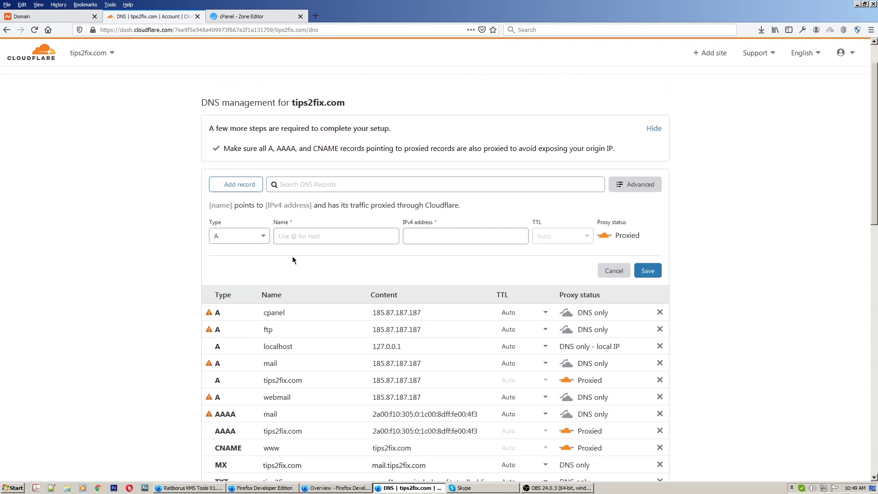
pyautogui.click(249, 233)
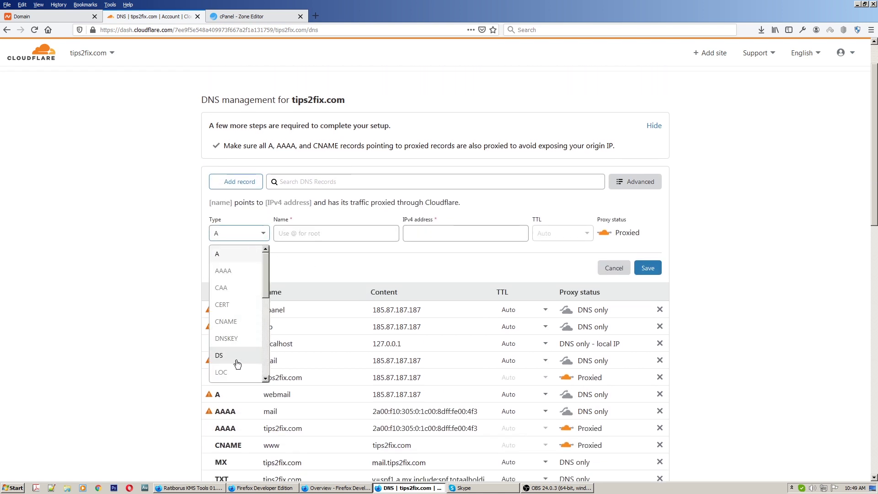
pyautogui.scroll(-3, 235, 359)
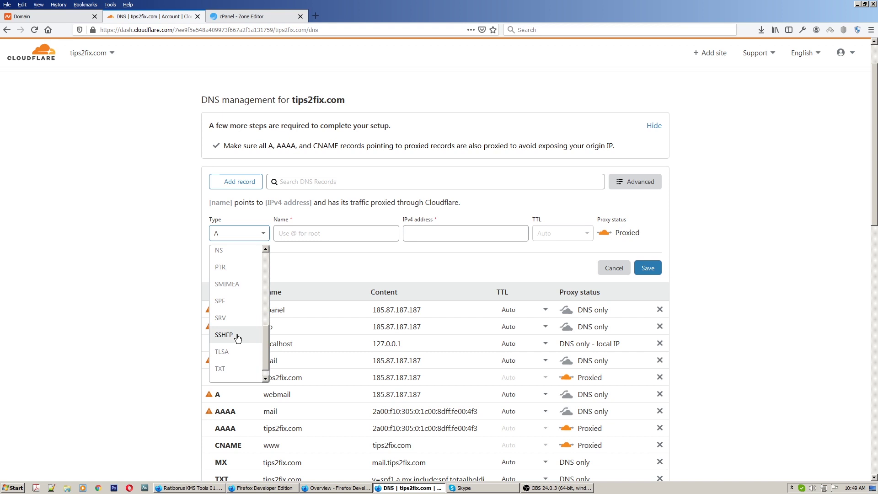
pyautogui.scroll(-2, 235, 352)
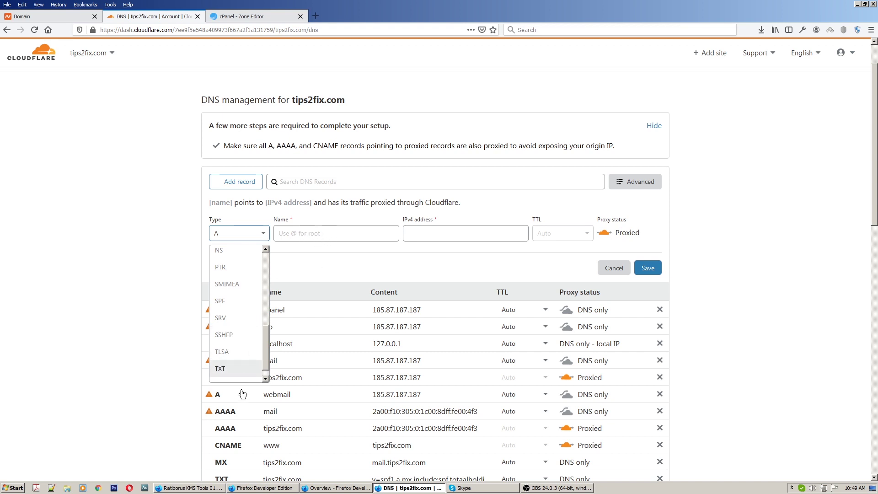
pyautogui.click(228, 368)
pyautogui.click(400, 233)
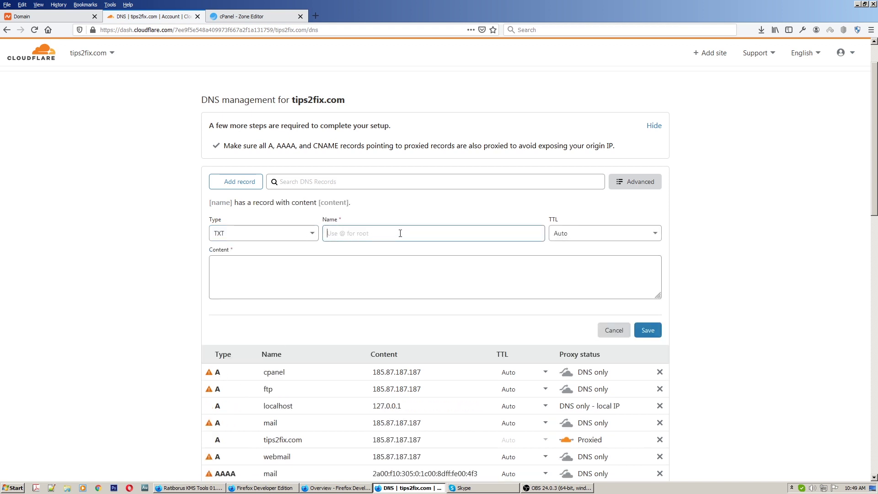
pyautogui.click(400, 234)
pyautogui.click(400, 233)
pyautogui.write('tips2f')
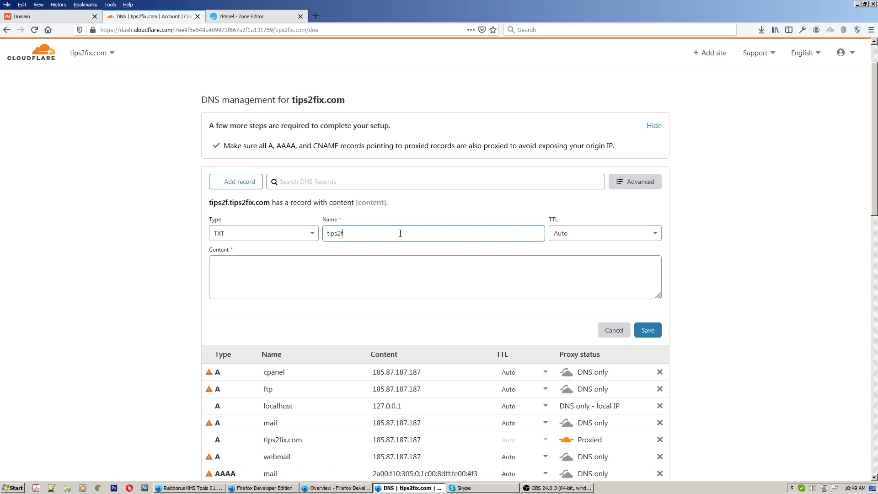
pyautogui.write('ix.com')
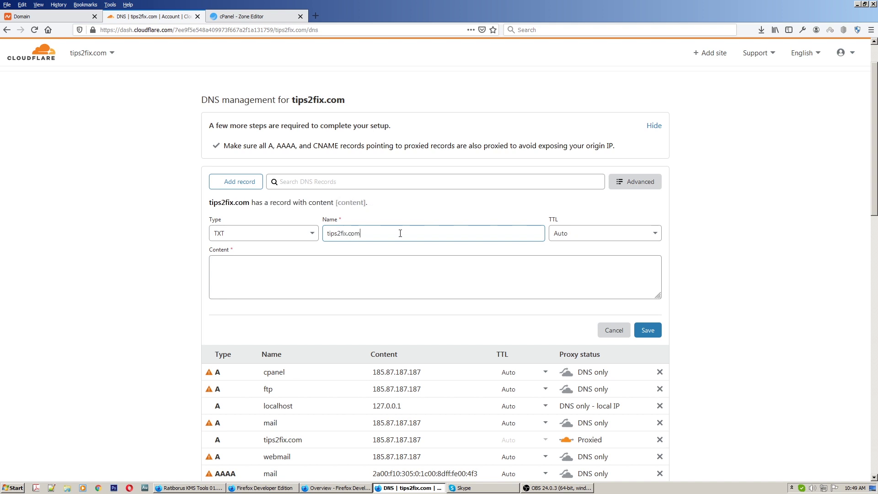
pyautogui.click(579, 238)
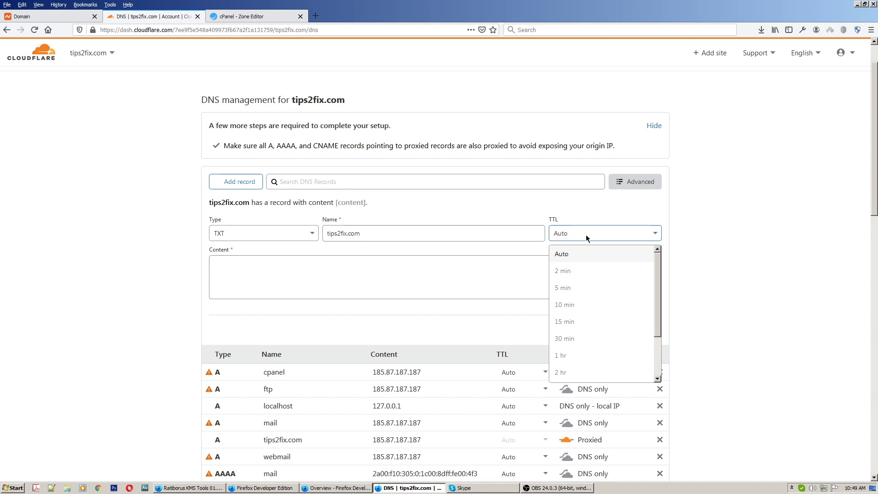
pyautogui.click(586, 235)
# Step: Paste the google-site-verification value as the record content and save it
pyautogui.click(366, 267)
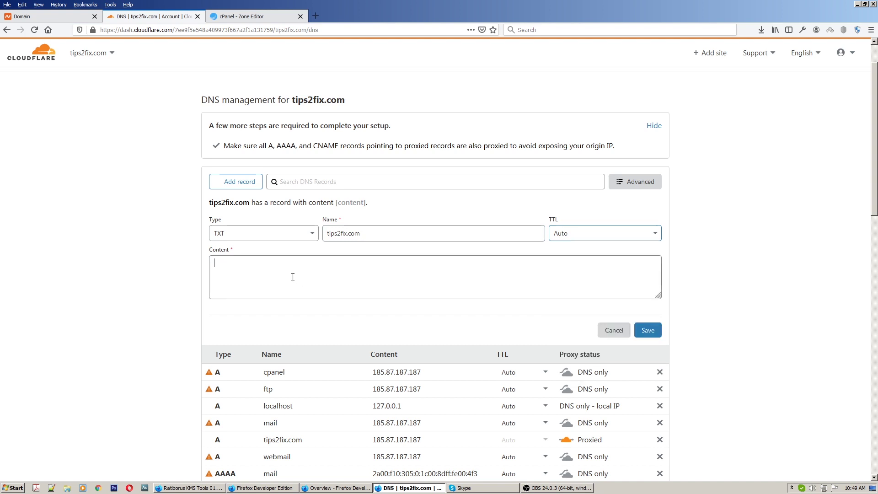
pyautogui.rightClick(277, 271)
pyautogui.click(302, 298)
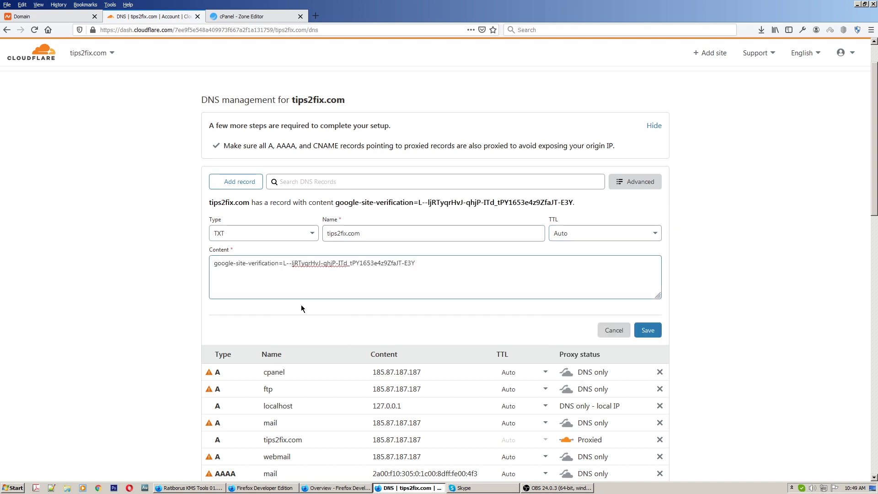
pyautogui.click(657, 337)
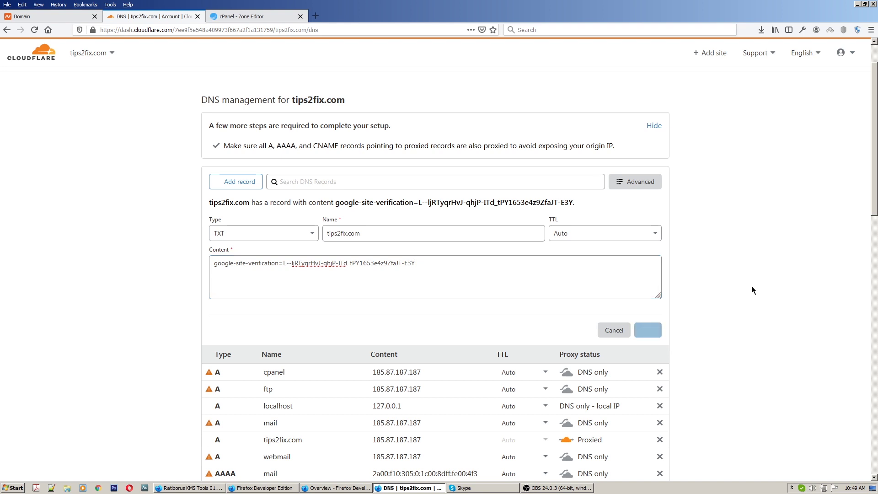
pyautogui.scroll(-5, 752, 286)
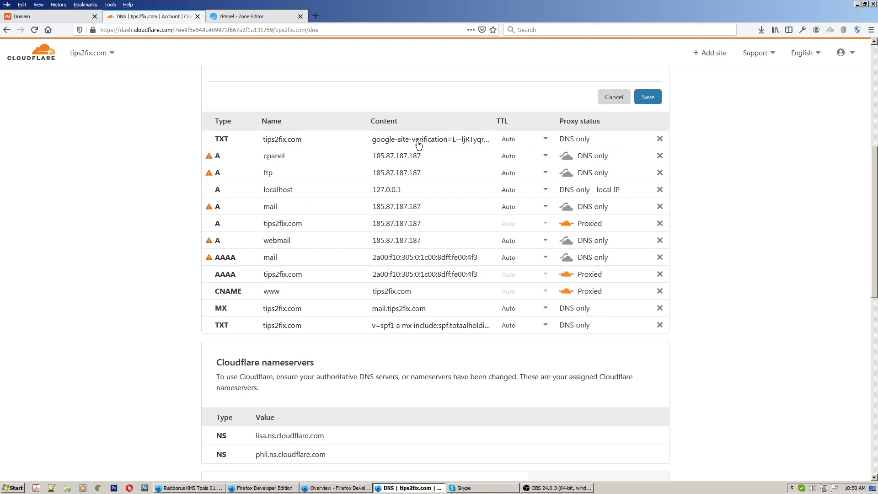
pyautogui.click(648, 97)
pyautogui.scroll(-3, 703, 180)
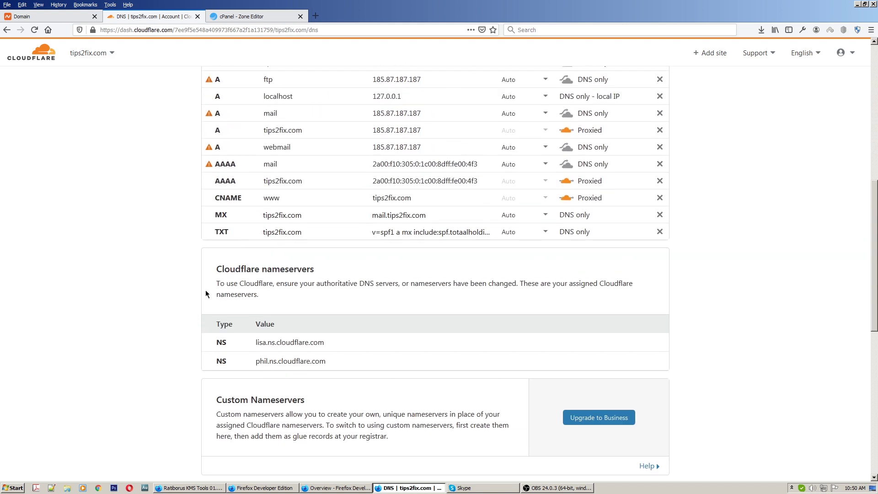
pyautogui.scroll(7, 169, 290)
pyautogui.scroll(-8, 142, 200)
# Step: Run VERIFY in Search Console's DNS dialog and confirm the Ownership verified message
pyautogui.click(339, 487)
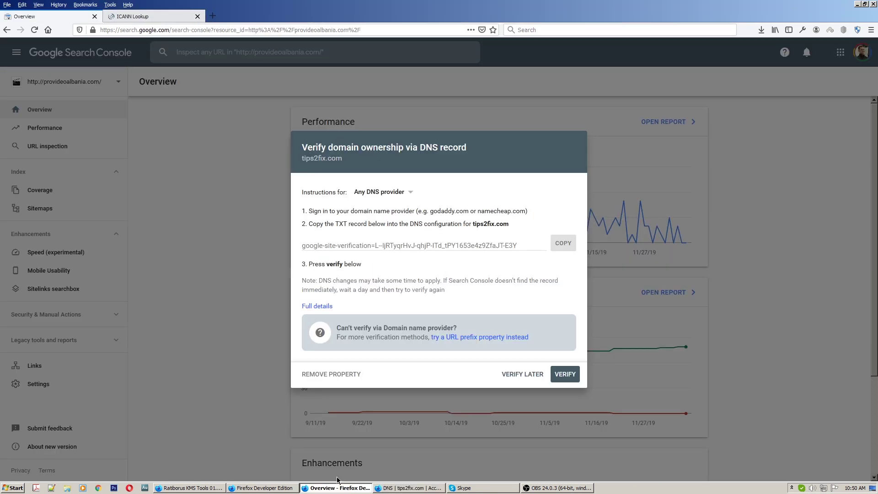
pyautogui.click(559, 375)
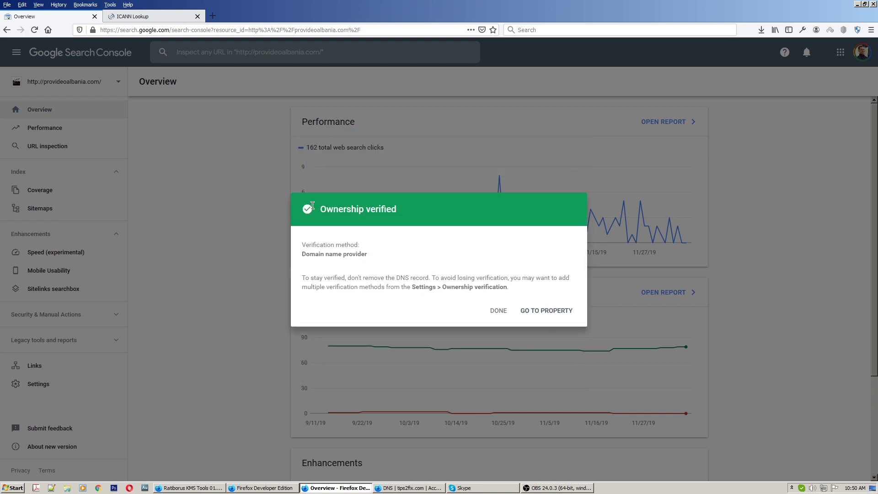
pyautogui.moveTo(320, 209); pyautogui.dragTo(399, 211)
pyautogui.click(404, 213)
pyautogui.tripleClick(398, 211)
pyautogui.click(456, 268)
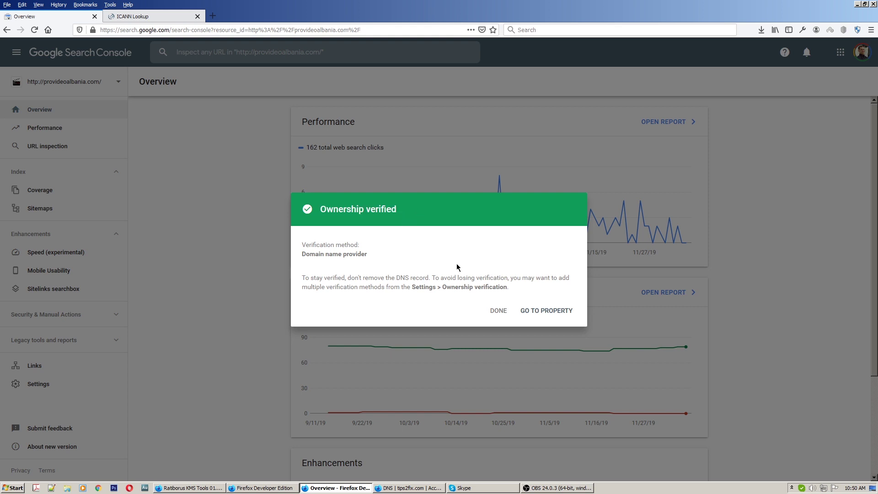